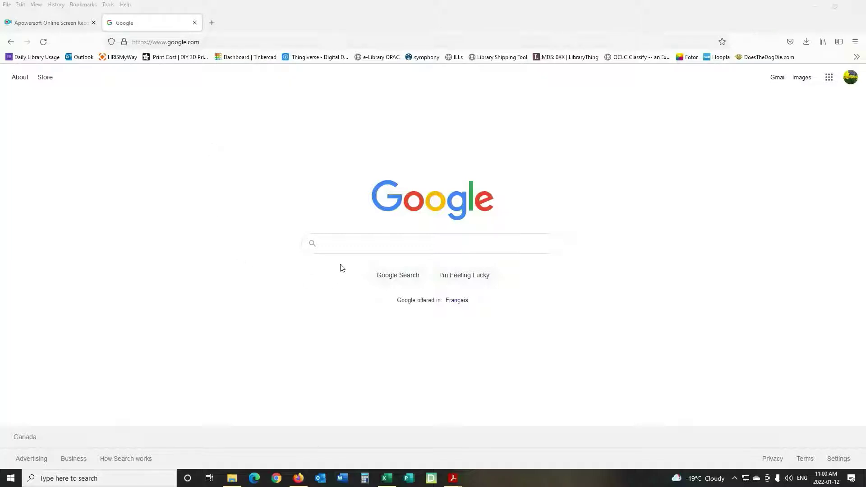
- Google 'nwt public library services catalog' and follow the Online Catalogue result to the NWT Library Network
{"action": "left_click", "coordinate": [366, 244]}
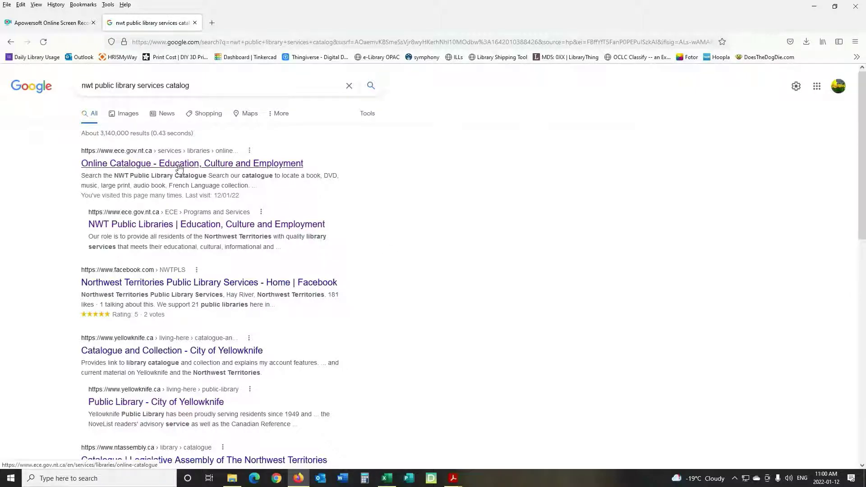
{"action": "left_click", "coordinate": [213, 167]}
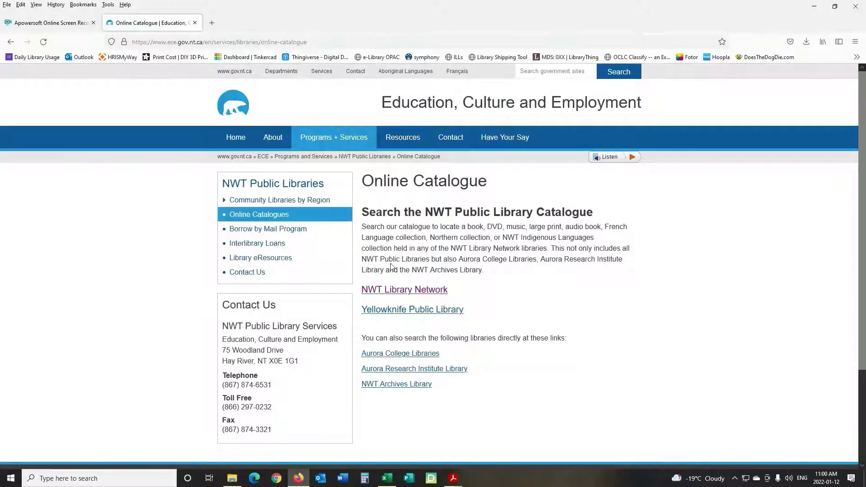
{"action": "left_click", "coordinate": [429, 292]}
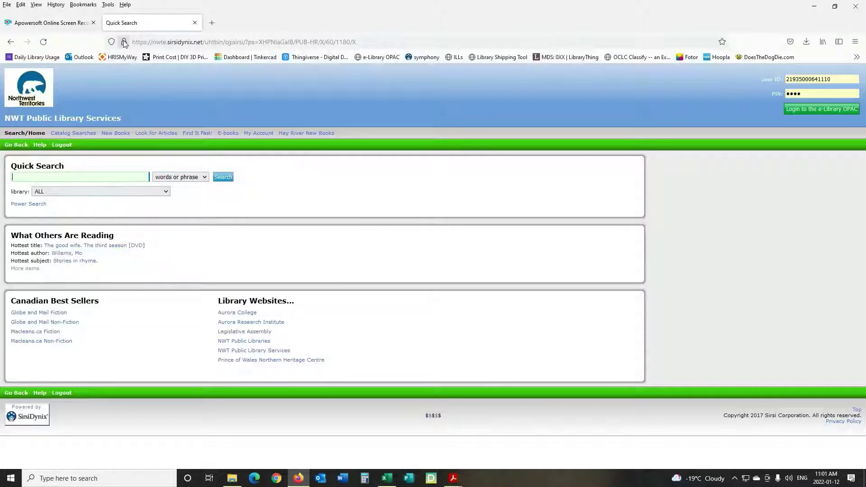
- Bookmark the Quick Search page and select the saved library card number and PIN
{"action": "left_click_drag", "start_coordinate": [125, 43], "coordinate": [207, 57]}
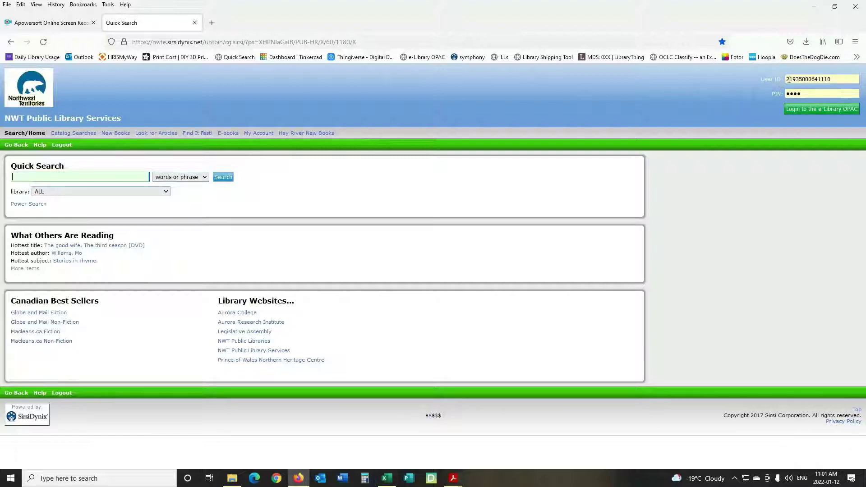
{"action": "left_click_drag", "start_coordinate": [787, 79], "coordinate": [843, 81]}
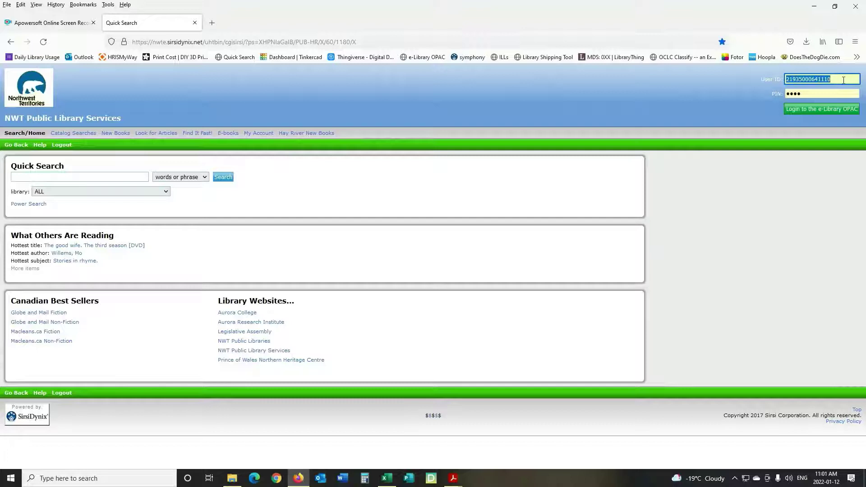
{"action": "left_click_drag", "start_coordinate": [786, 94], "coordinate": [802, 94]}
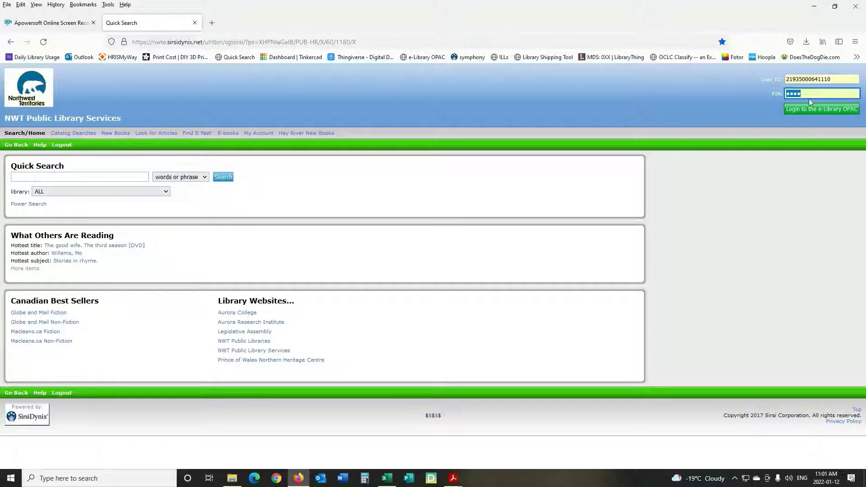
- Log in and enter 'richard van camp' as the Quick Search term
{"action": "key", "text": "Return"}
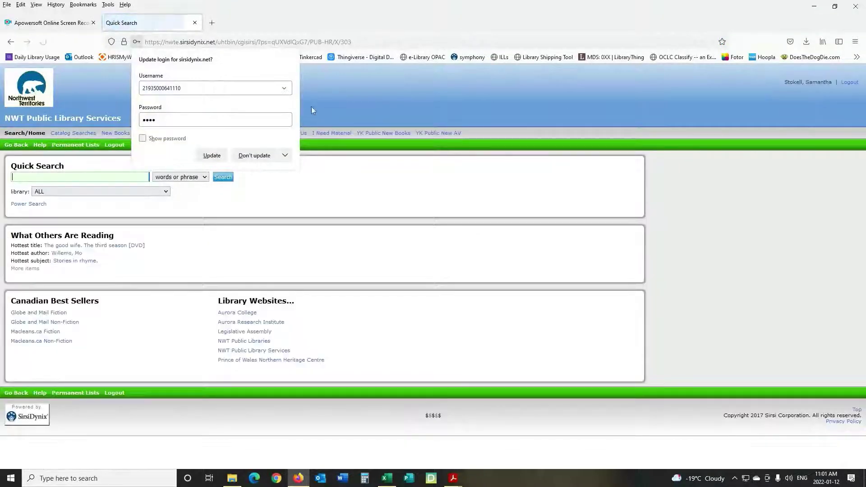
{"action": "left_click", "coordinate": [253, 155]}
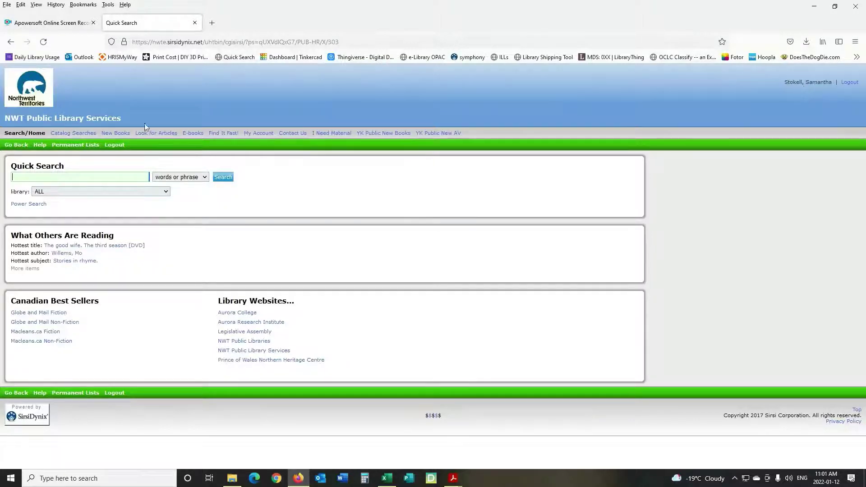
{"action": "left_click", "coordinate": [58, 179]}
{"action": "left_click", "coordinate": [58, 179]}
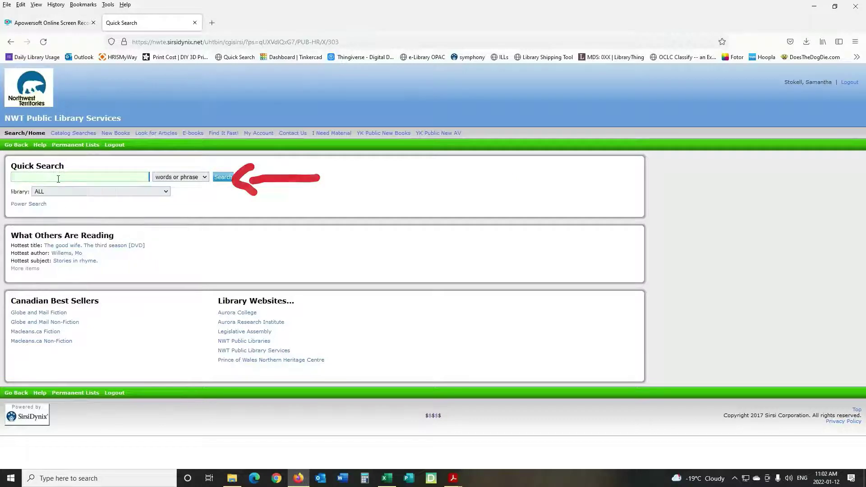
{"action": "left_click", "coordinate": [58, 179]}
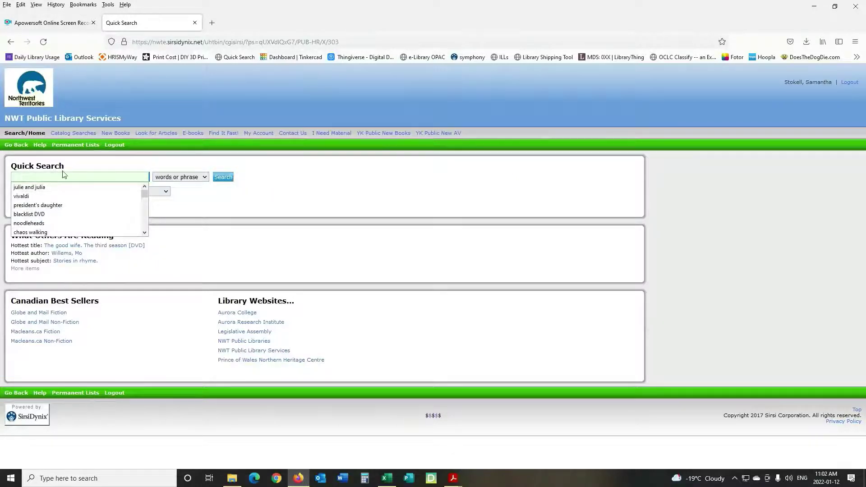
{"action": "left_click", "coordinate": [63, 176]}
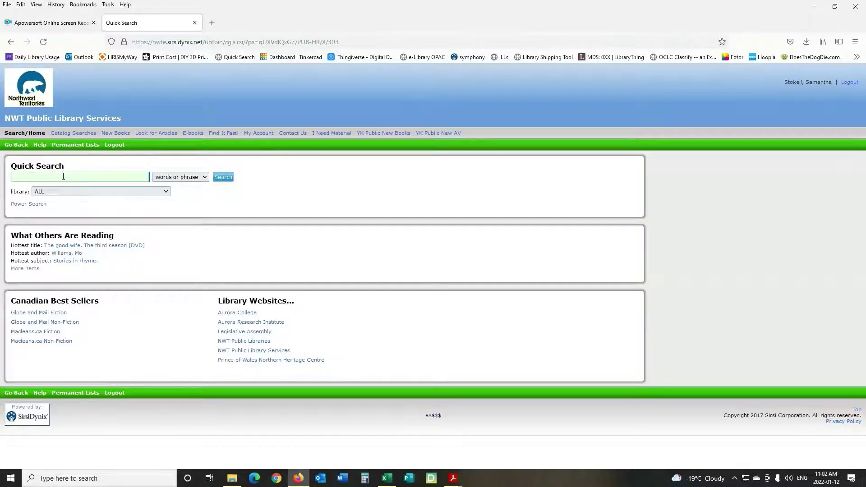
{"action": "type", "text": "richard"}
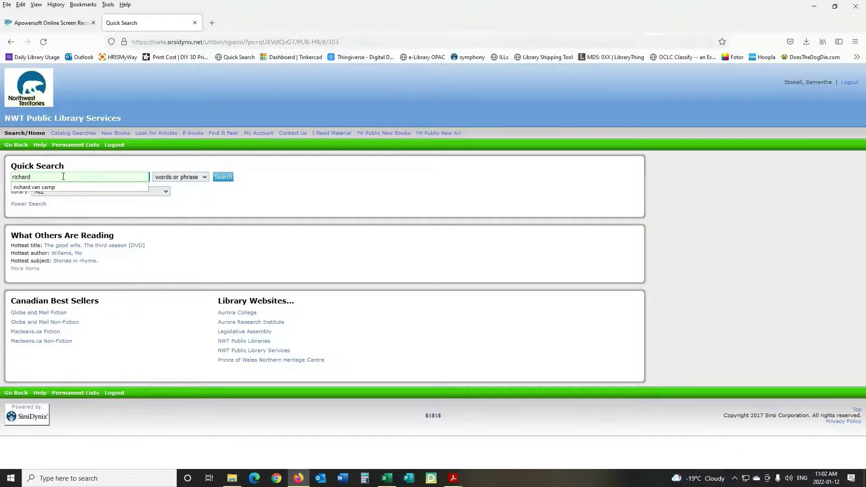
{"action": "key", "text": "Down"}
{"action": "key", "text": "Return"}
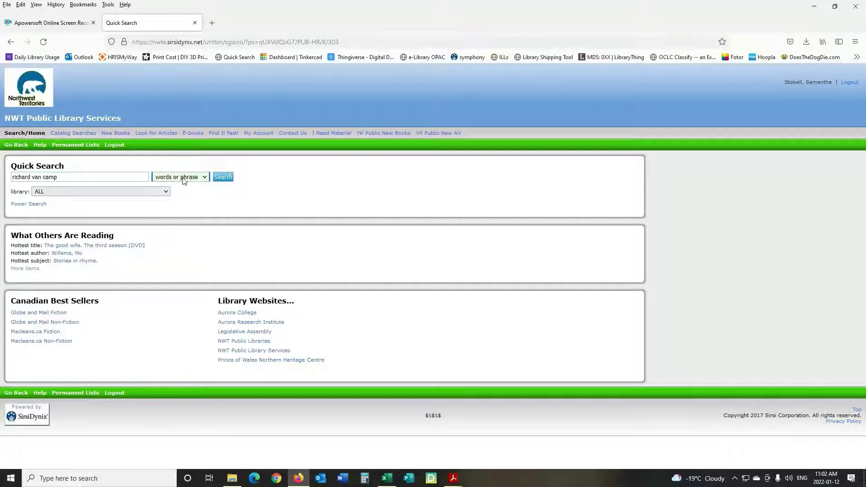
- Keep 'words or phrase' and limit the search to Mary Kaeser Library - Fort Smith
{"action": "left_click", "coordinate": [206, 178]}
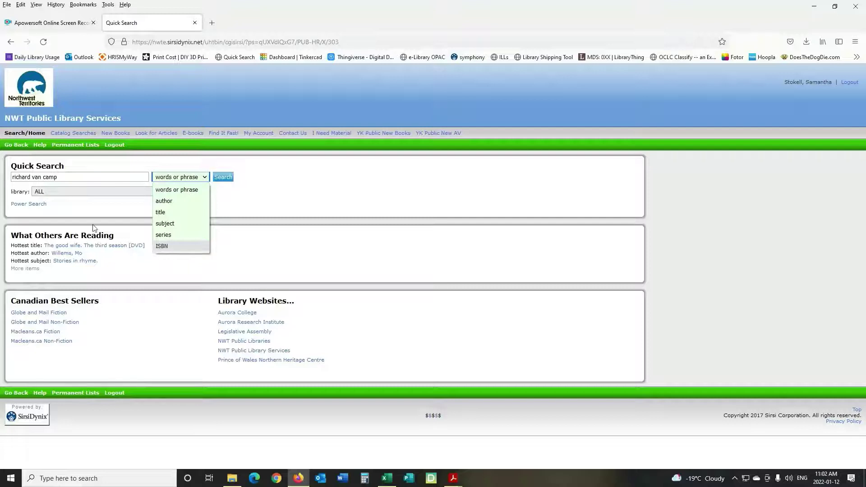
{"action": "left_click", "coordinate": [102, 211]}
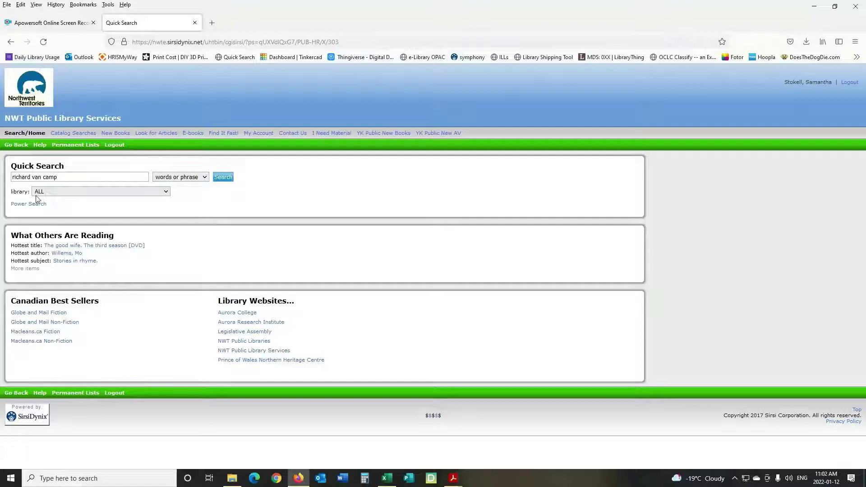
{"action": "left_click", "coordinate": [166, 193]}
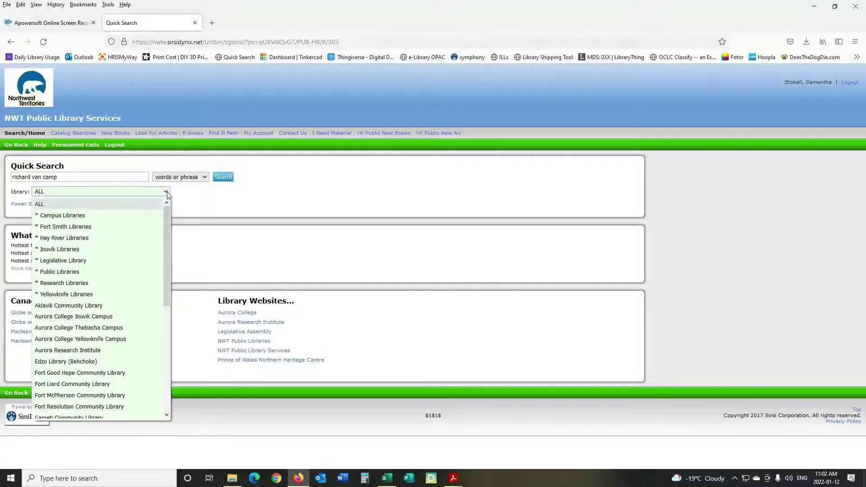
{"action": "scroll", "coordinate": [124, 248], "scroll_direction": "down", "scroll_amount": 6}
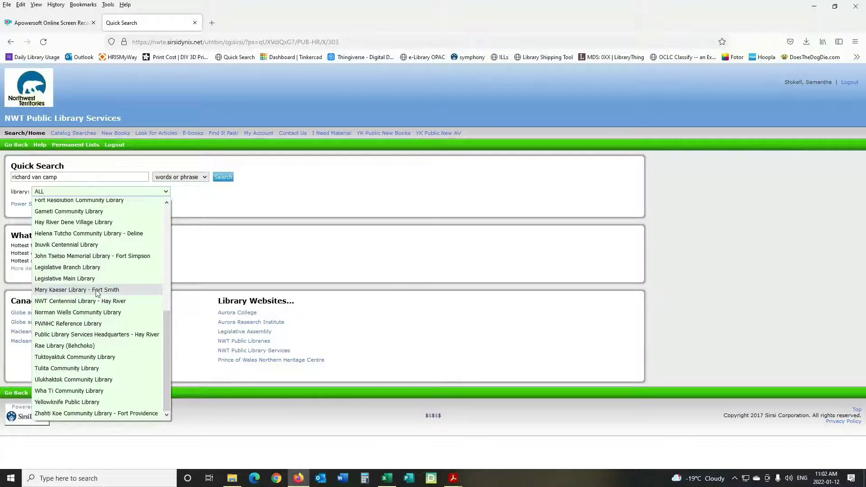
{"action": "left_click", "coordinate": [95, 291]}
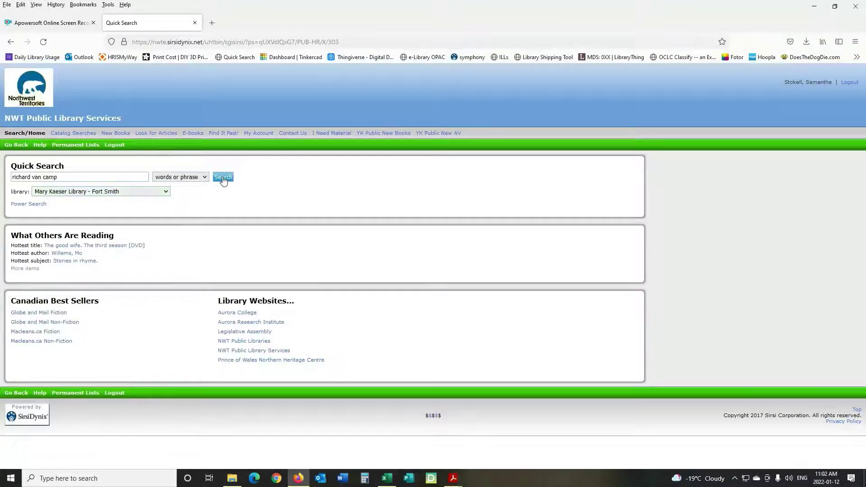
- Run the 'richard van camp' search and scroll the 52 results, returning to item 2, Gather
{"action": "left_click", "coordinate": [223, 177]}
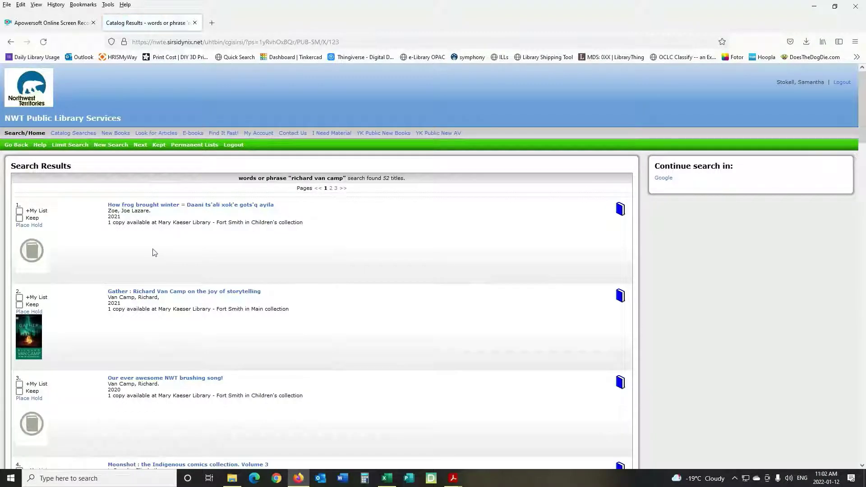
{"action": "scroll", "coordinate": [136, 256], "scroll_direction": "down", "scroll_amount": 5}
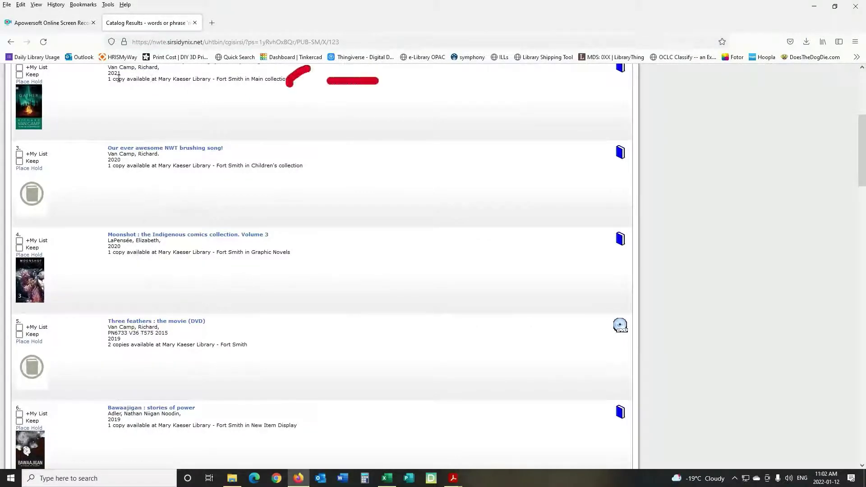
{"action": "left_click_drag", "start_coordinate": [158, 80], "coordinate": [241, 86]}
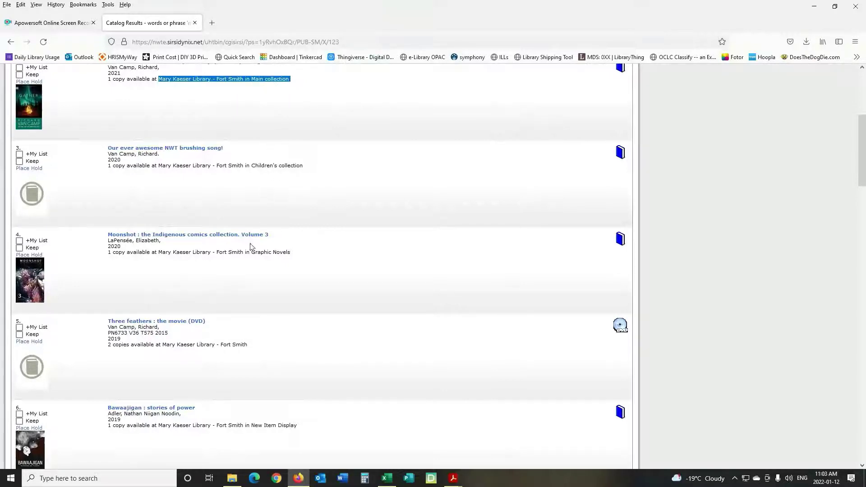
{"action": "scroll", "coordinate": [248, 319], "scroll_direction": "down", "scroll_amount": 4}
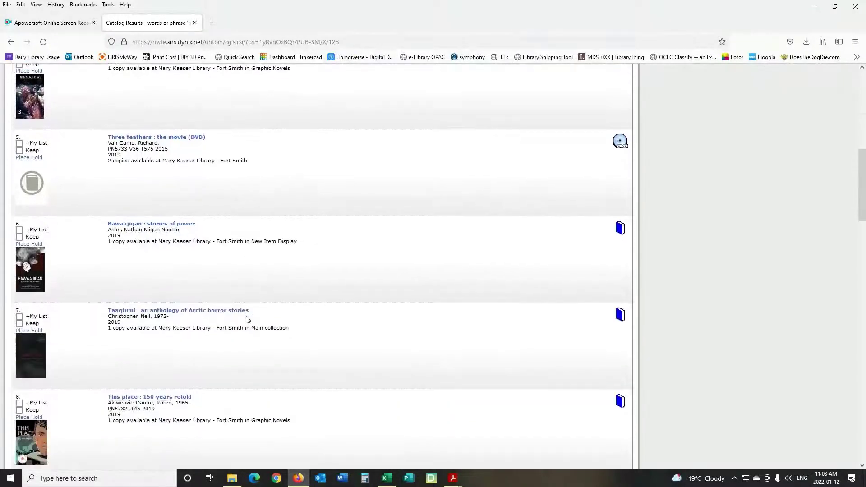
{"action": "scroll", "coordinate": [248, 319], "scroll_direction": "down", "scroll_amount": 7}
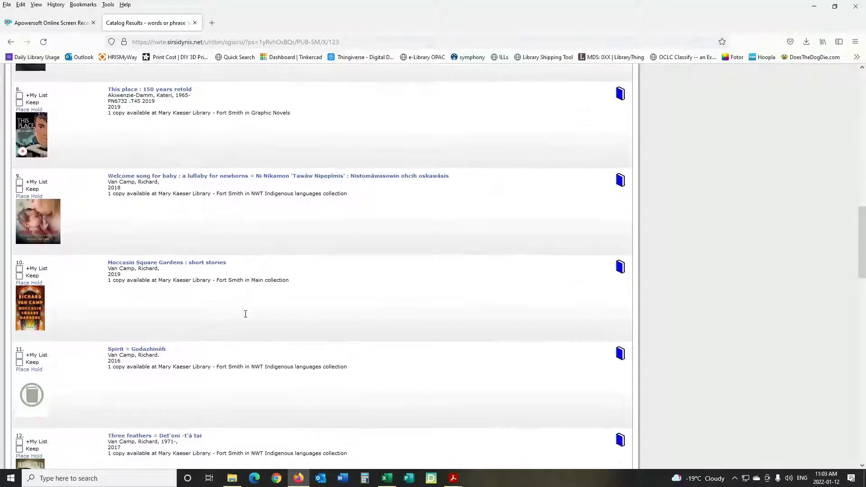
{"action": "scroll", "coordinate": [245, 314], "scroll_direction": "down", "scroll_amount": 1}
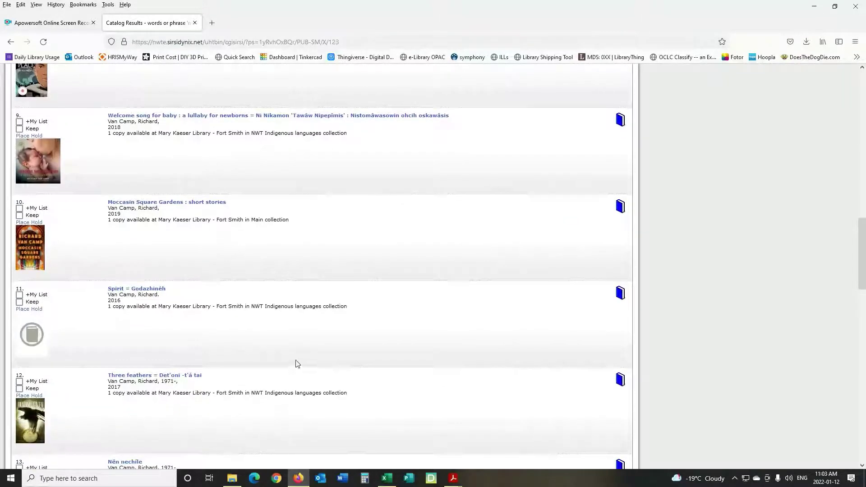
{"action": "scroll", "coordinate": [295, 364], "scroll_direction": "down", "scroll_amount": 9}
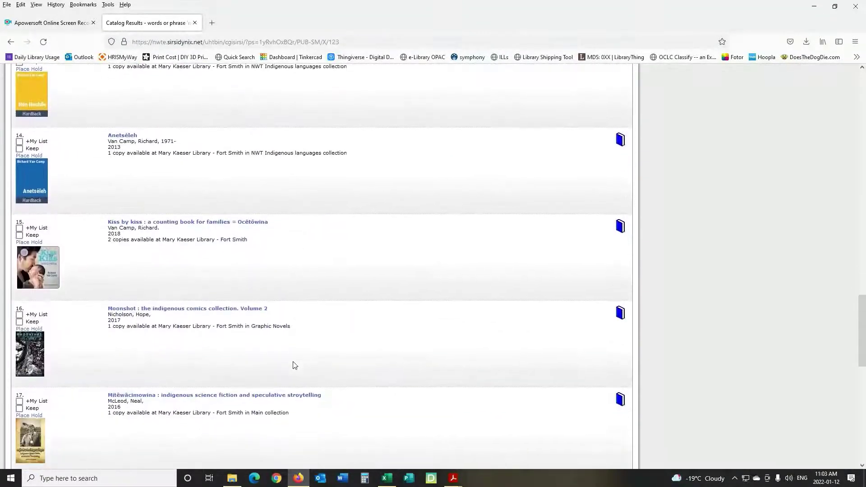
{"action": "scroll", "coordinate": [294, 365], "scroll_direction": "down", "scroll_amount": 9}
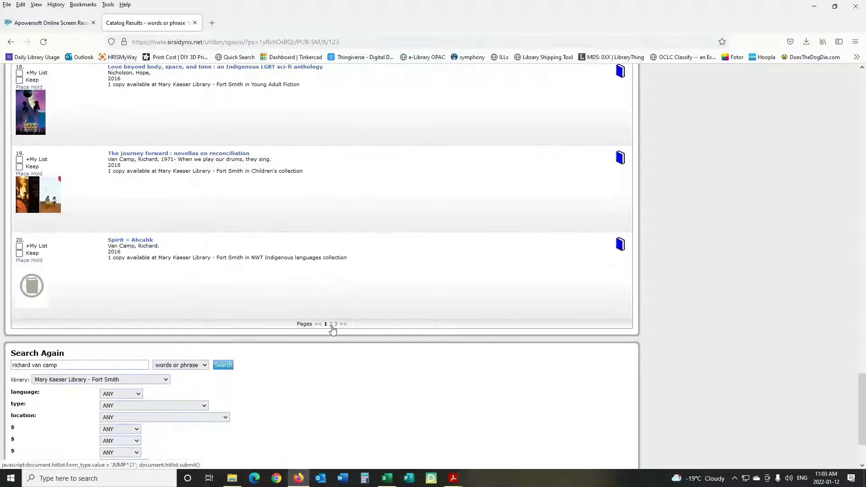
{"action": "scroll", "coordinate": [117, 299], "scroll_direction": "up", "scroll_amount": 20}
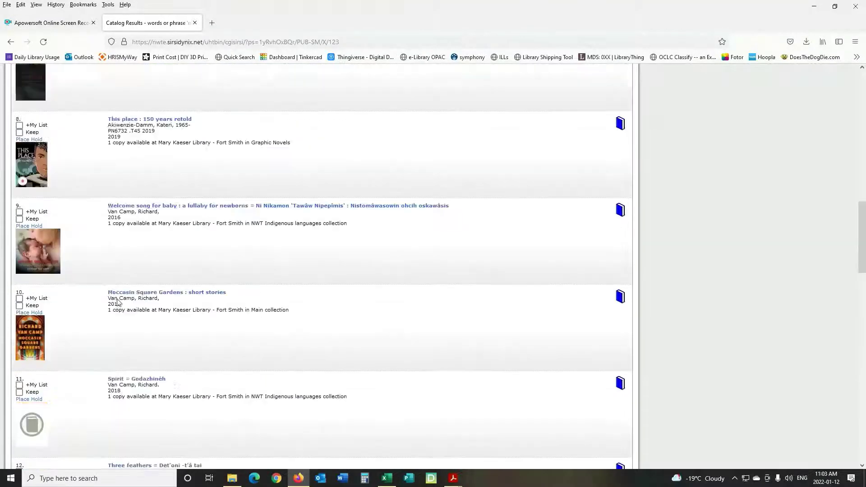
{"action": "scroll", "coordinate": [117, 300], "scroll_direction": "up", "scroll_amount": 12}
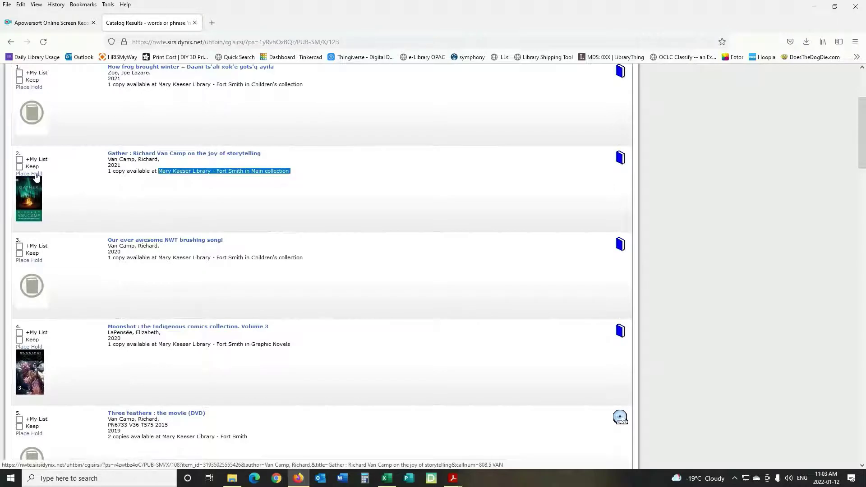
- Request a hold on Gather with Mary Kaeser Library - Fort Smith pickup and no expiration date
{"action": "left_click", "coordinate": [37, 175]}
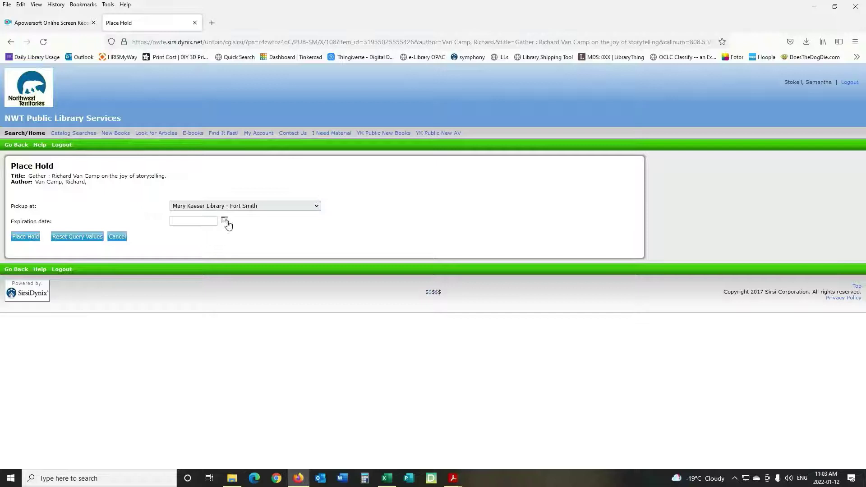
{"action": "left_click", "coordinate": [225, 221]}
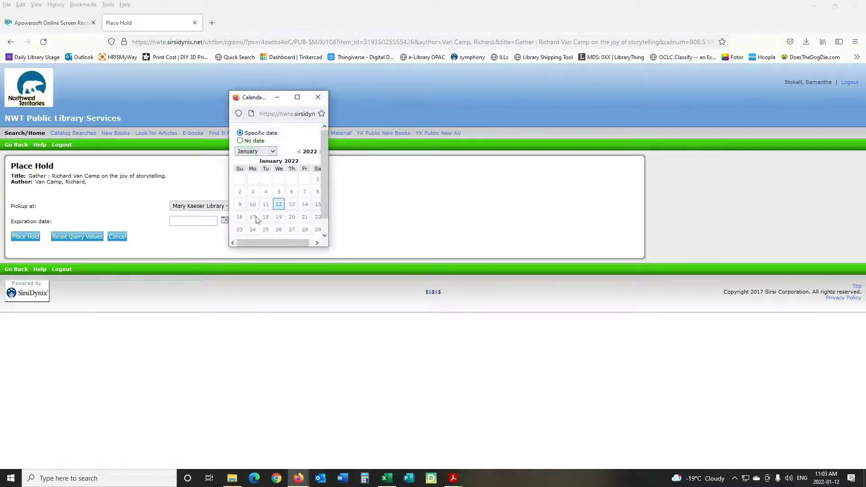
{"action": "left_click", "coordinate": [184, 237]}
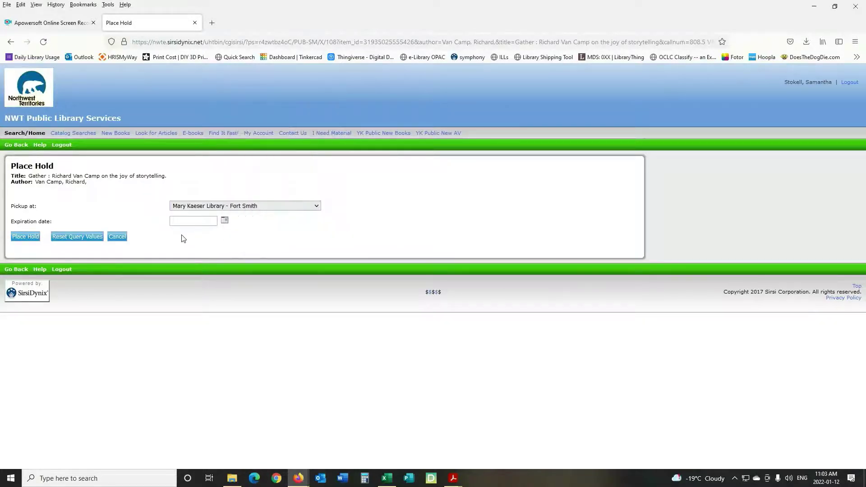
{"action": "left_click", "coordinate": [28, 241]}
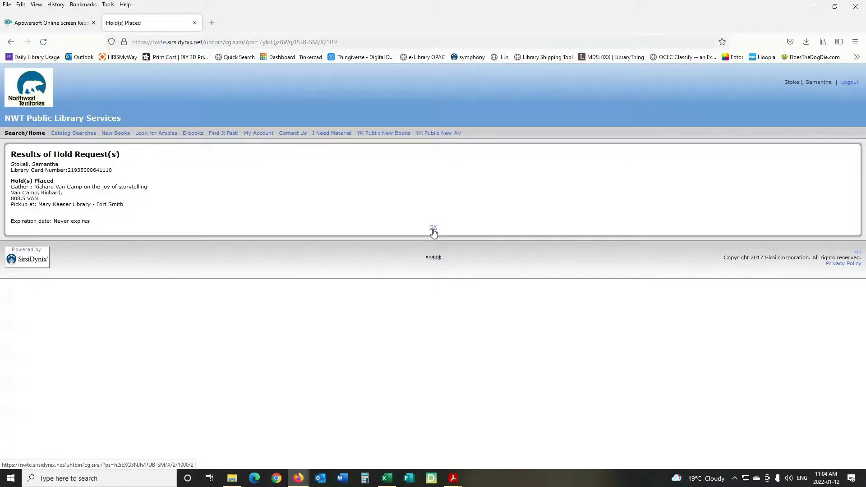
- Acknowledge the hold confirmation and start a New Search
{"action": "left_click", "coordinate": [433, 230]}
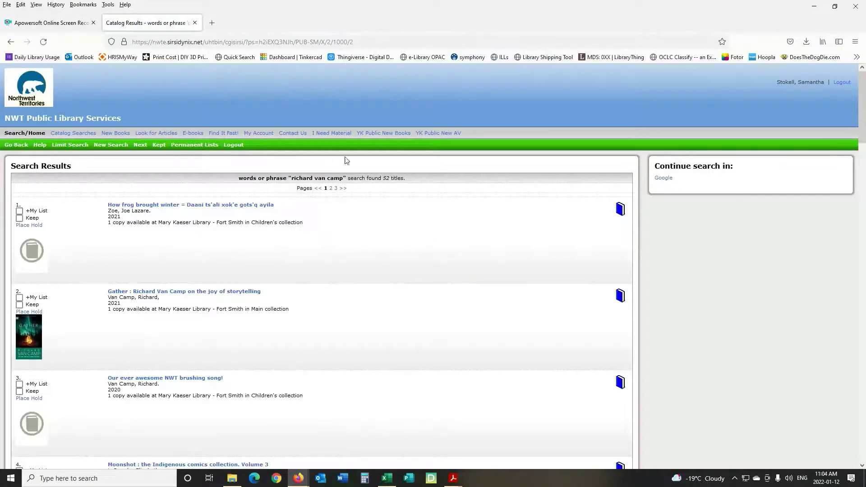
{"action": "left_click", "coordinate": [105, 145]}
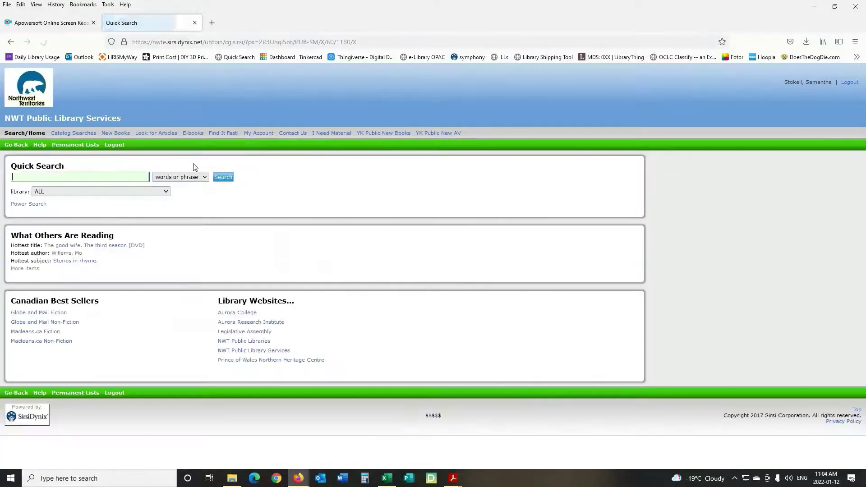